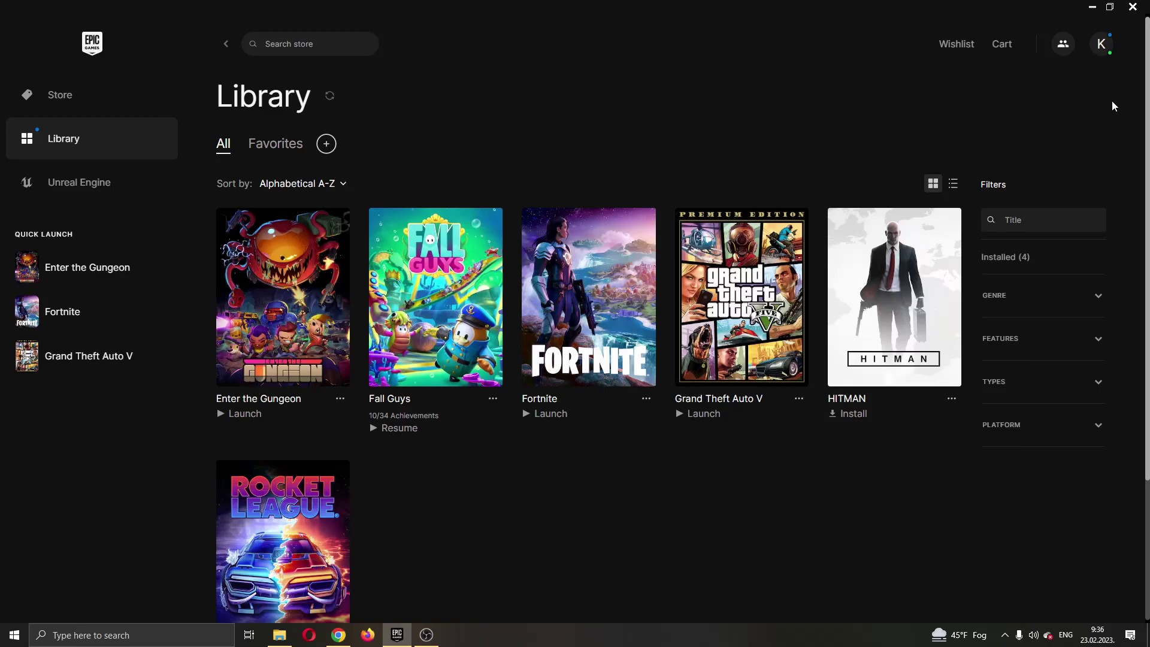
# Open the account dropdown from the top-right profile avatar
pyautogui.click(1102, 50)
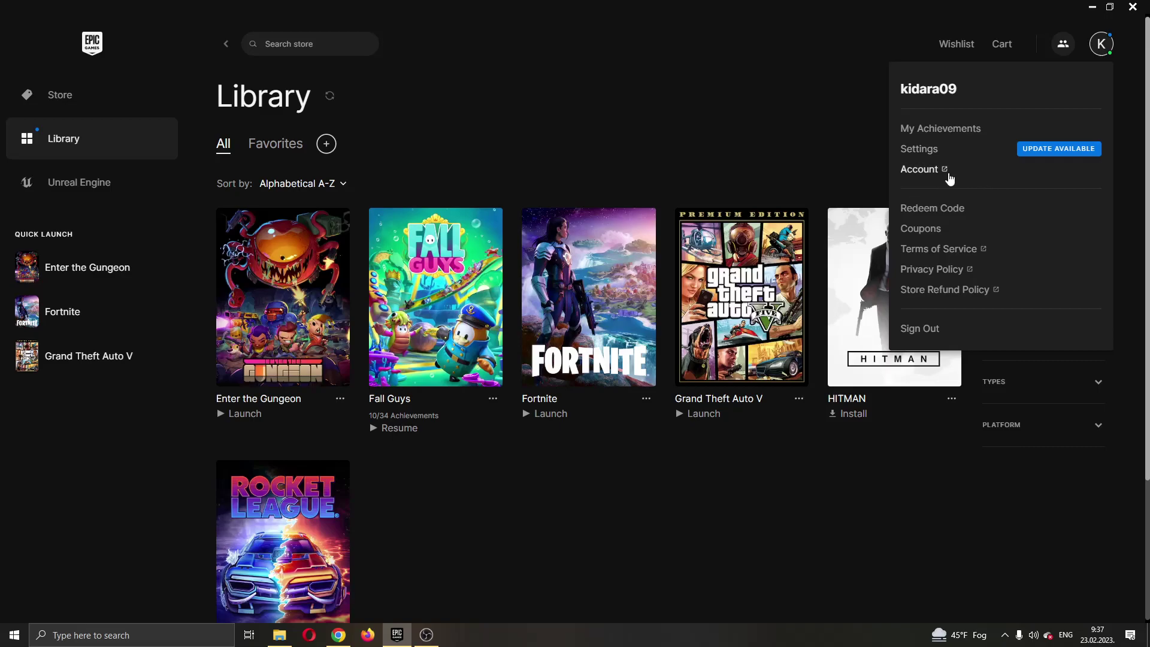
# Go to launcher Settings and disable Enable Offline Mode Browsing under Preferences
pyautogui.click(925, 153)
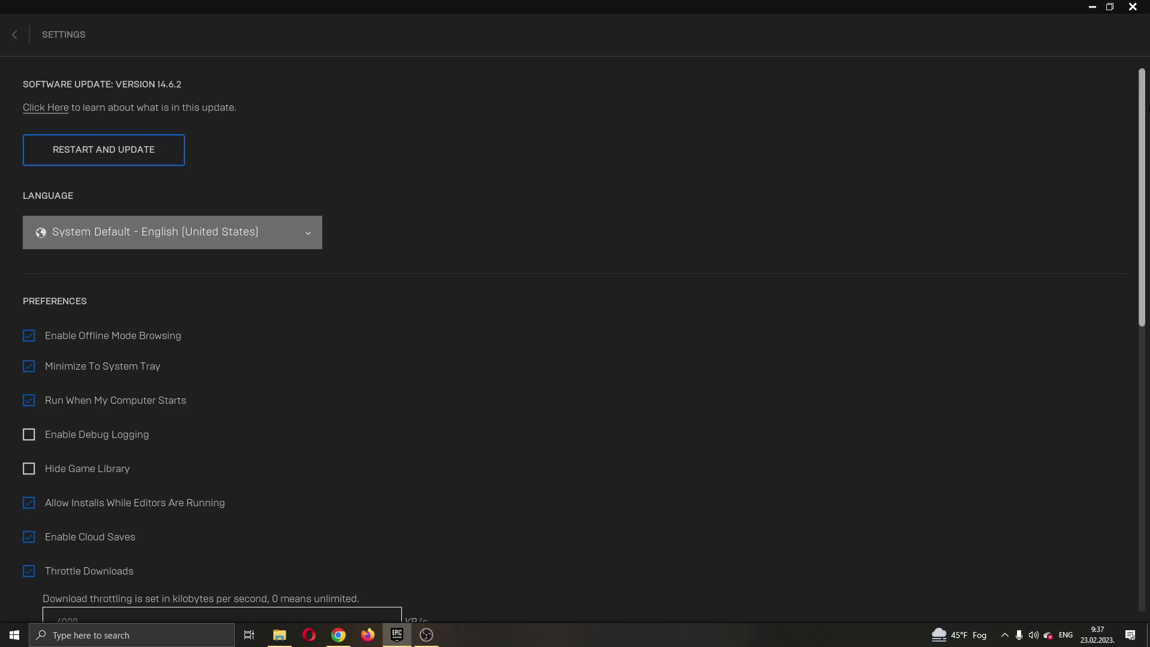
pyautogui.click(144, 338)
pyautogui.click(312, 237)
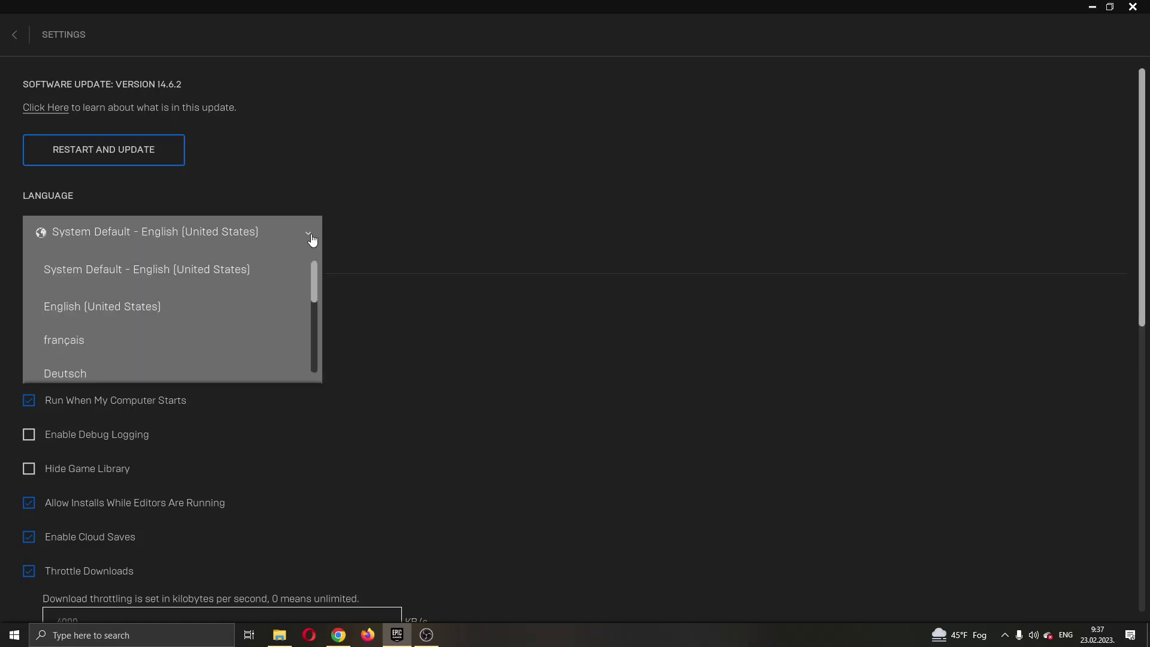
pyautogui.moveTo(317, 276)
pyautogui.mouseDown()
pyautogui.moveTo(339, 362)
pyautogui.moveTo(326, 264)
pyautogui.mouseUp()
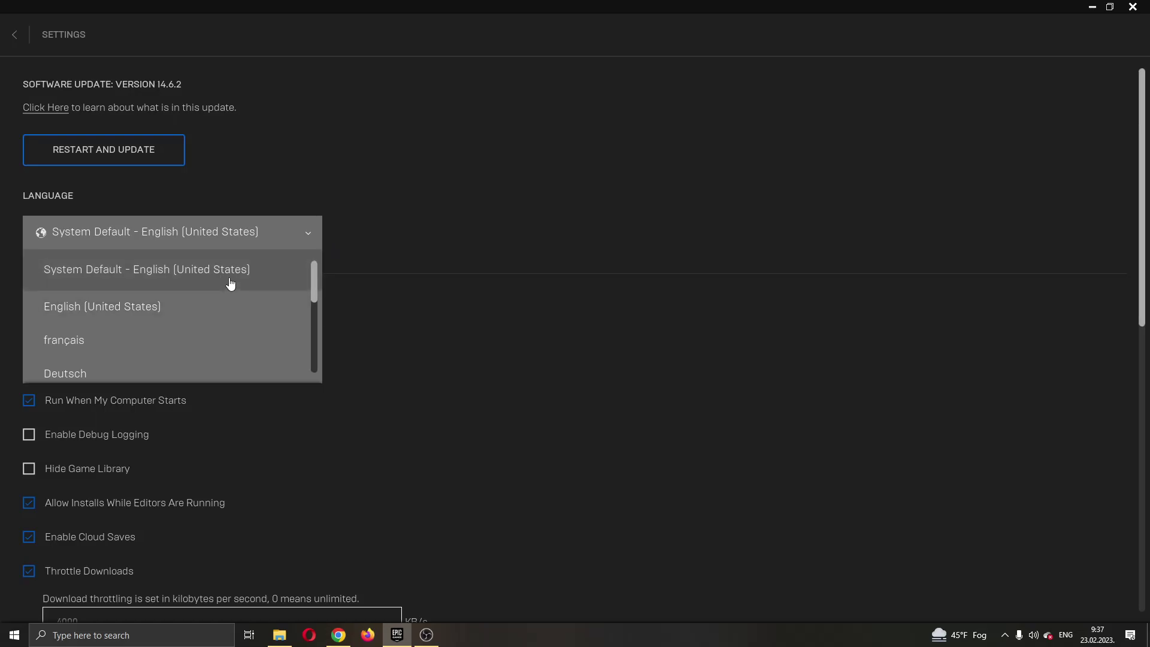
pyautogui.click(448, 198)
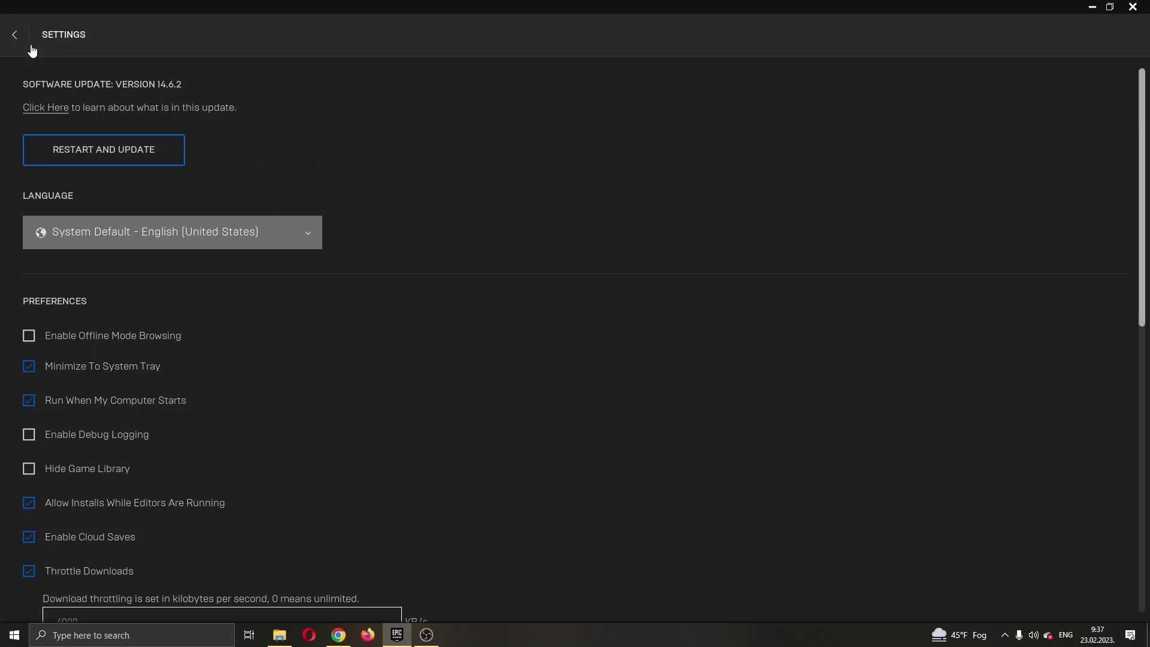
# Go back from Settings to the Library and dismiss the account menu
pyautogui.click(15, 35)
pyautogui.click(620, 135)
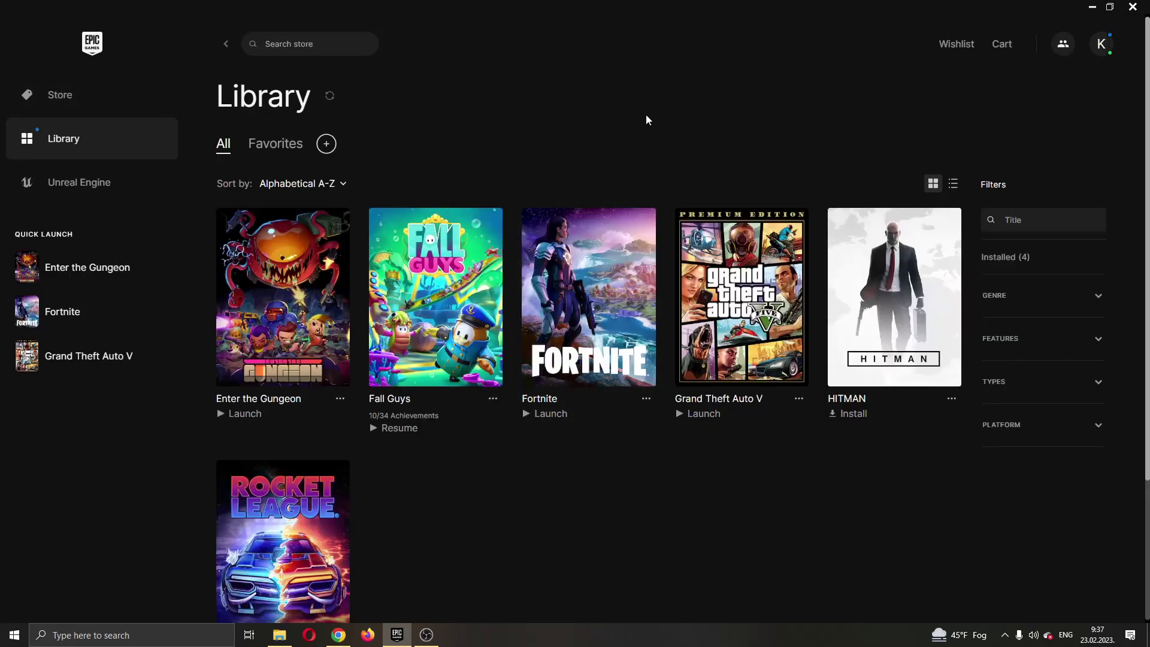